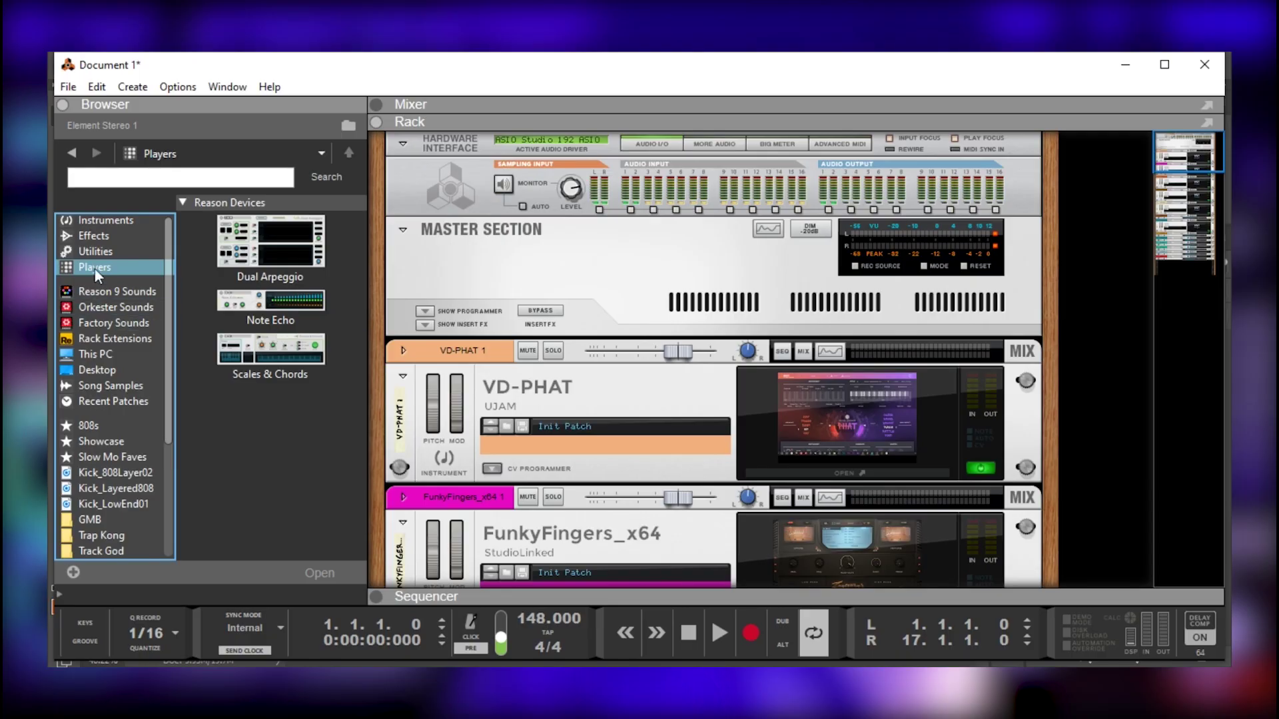
# Step: Load the StudioLinked Trophies_x64 instrument from the Browser's Instruments list into the rack
pyautogui.click(97, 219)
pyautogui.scroll(-3, 274, 387)
pyautogui.click(274, 386)
pyautogui.scroll(-3, 275, 387)
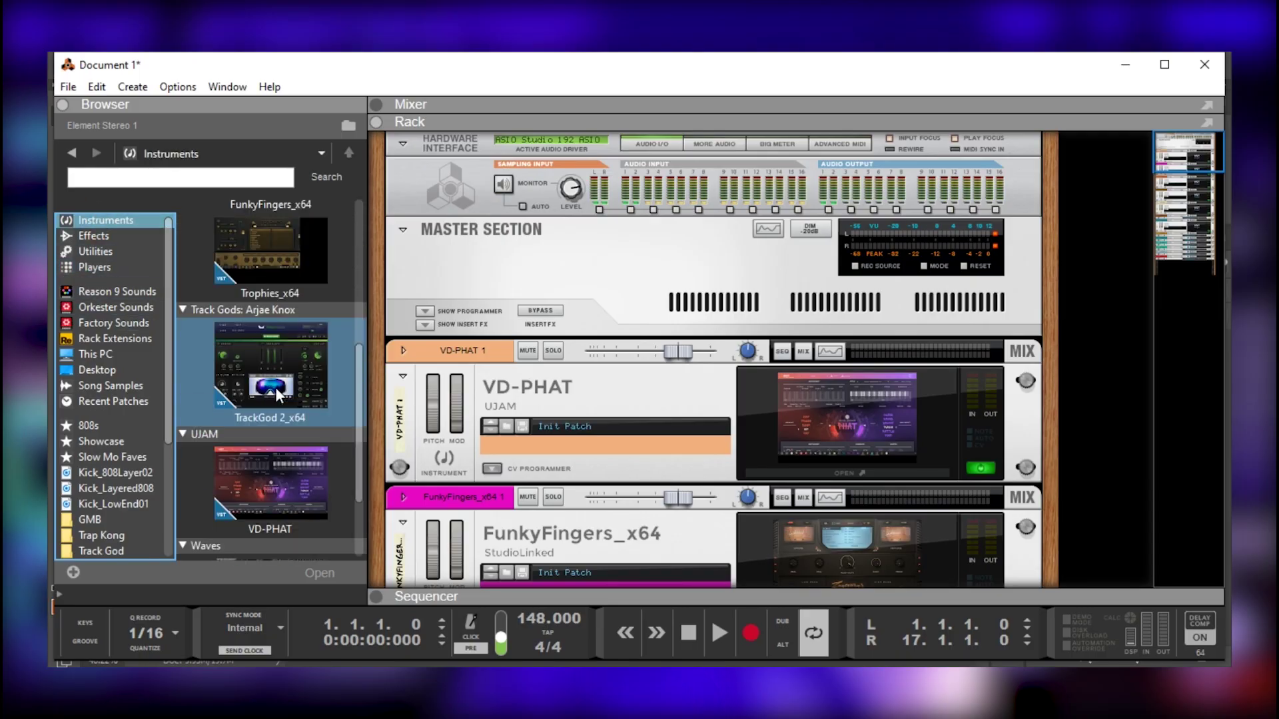
pyautogui.scroll(-5, 665, 447)
pyautogui.scroll(-4, 693, 449)
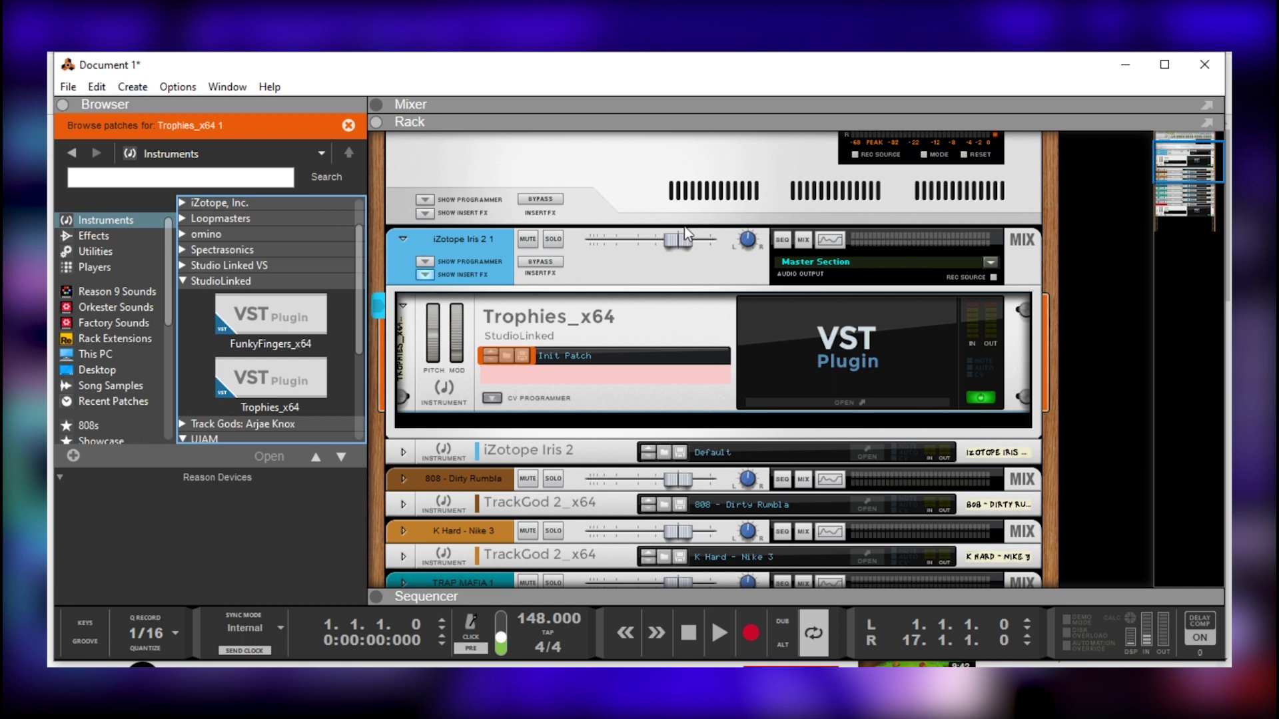
# Step: Open the Trophies_x64 plugin window, reposition it, then close it to update the device image
pyautogui.click(800, 359)
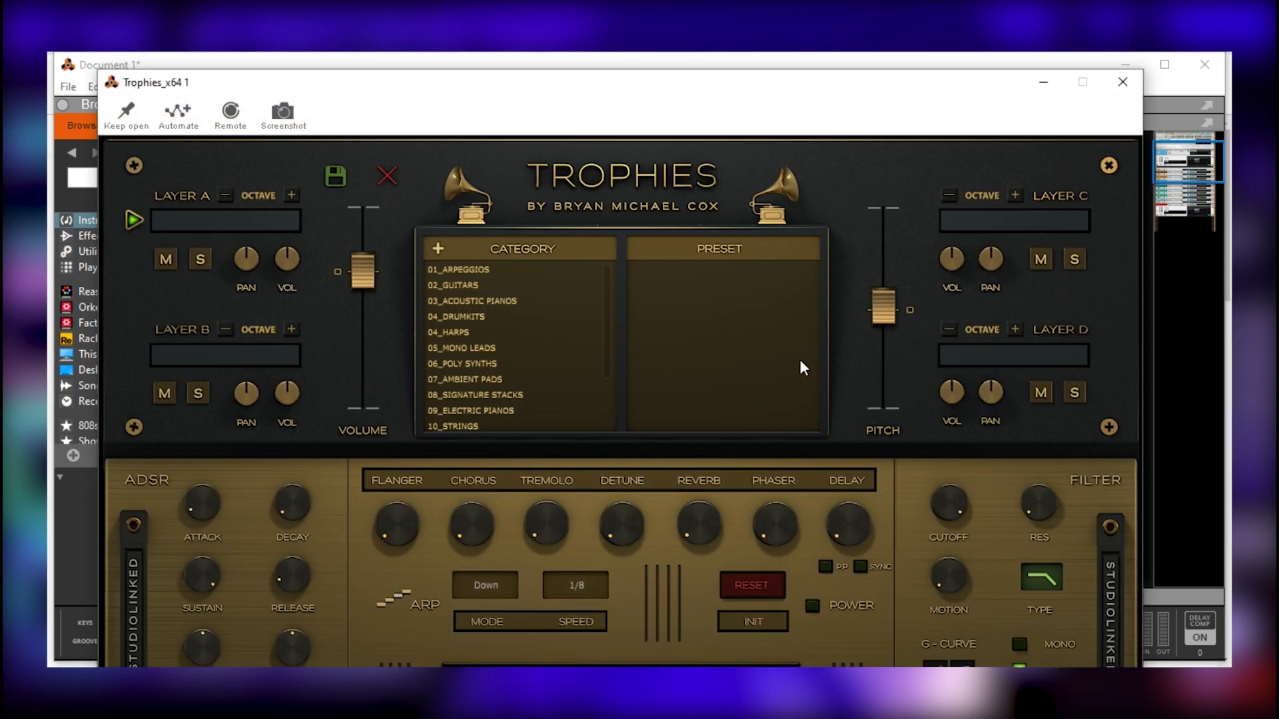
pyautogui.moveTo(381, 79)
pyautogui.mouseDown()
pyautogui.moveTo(734, 163)
pyautogui.moveTo(723, 166)
pyautogui.mouseUp()
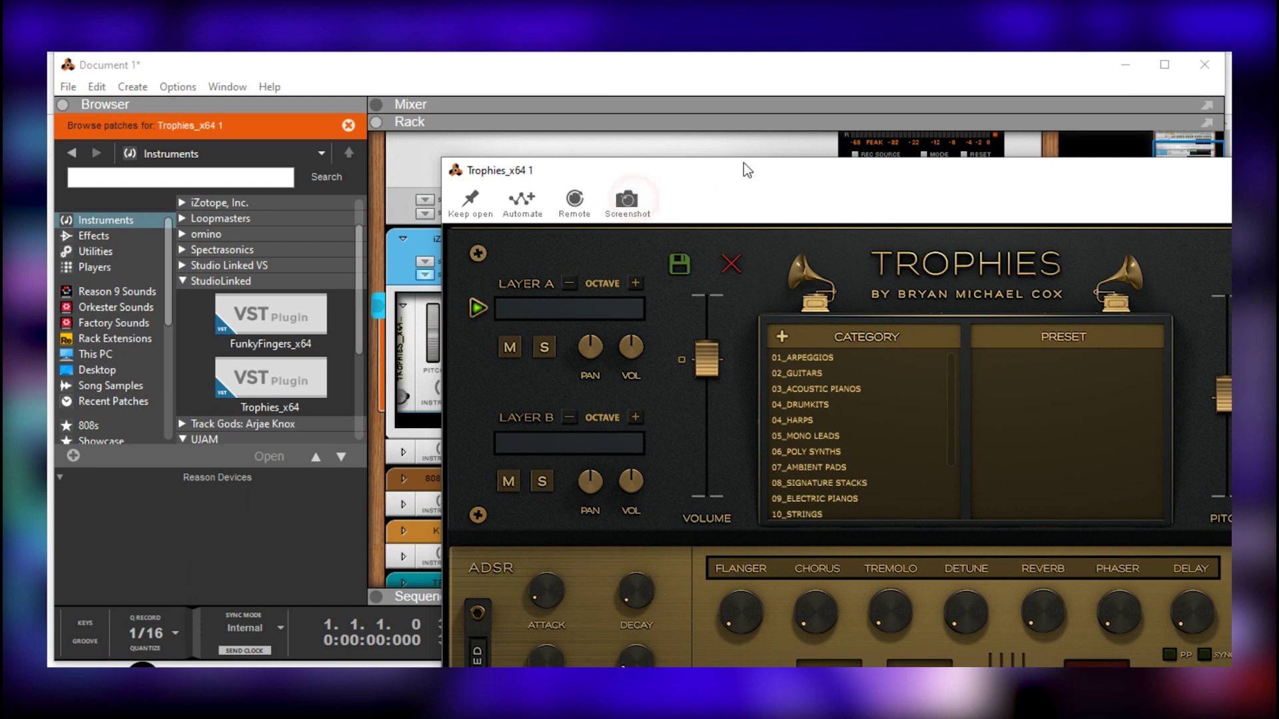
pyautogui.moveTo(782, 173); pyautogui.dragTo(437, 56)
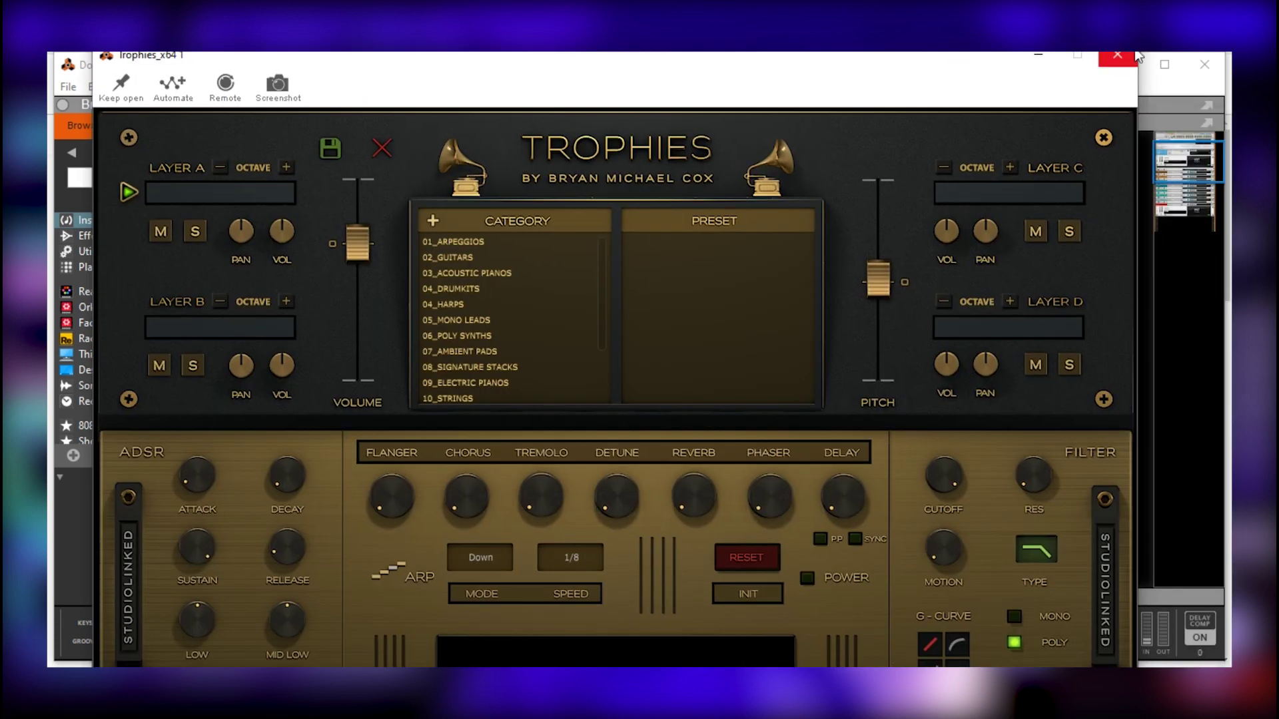
pyautogui.click(1117, 56)
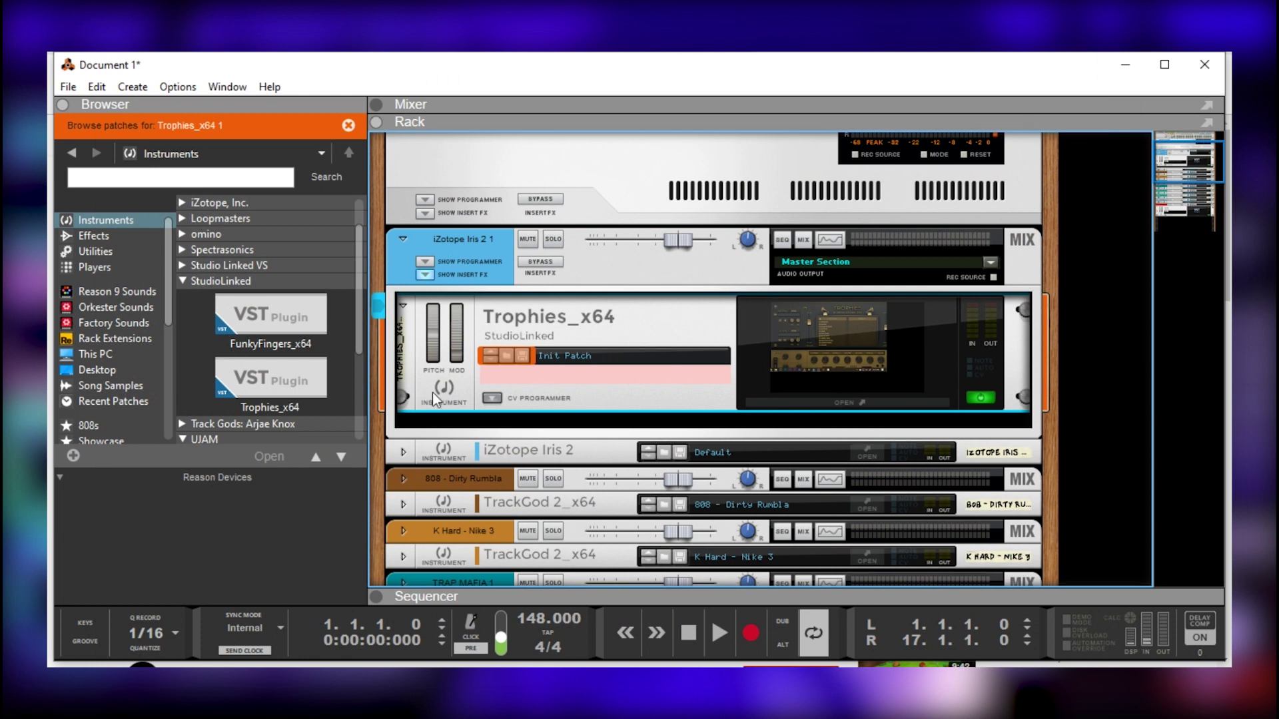
# Step: Collapse and reopen the StudioLinked folder to refresh Trophies_x64's thumbnail
pyautogui.click(185, 281)
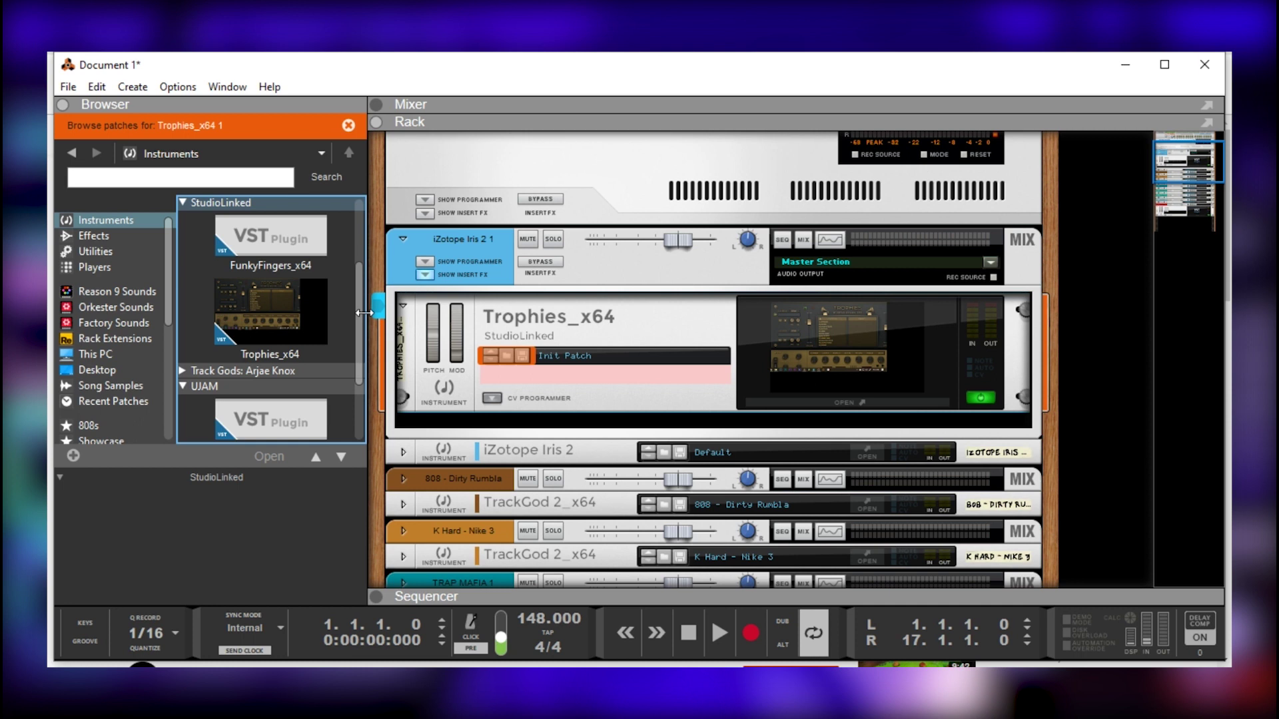
# Step: Drag UJAM's VD-PHAT instrument from the Browser into the rack
pyautogui.moveTo(265, 415); pyautogui.dragTo(476, 470)
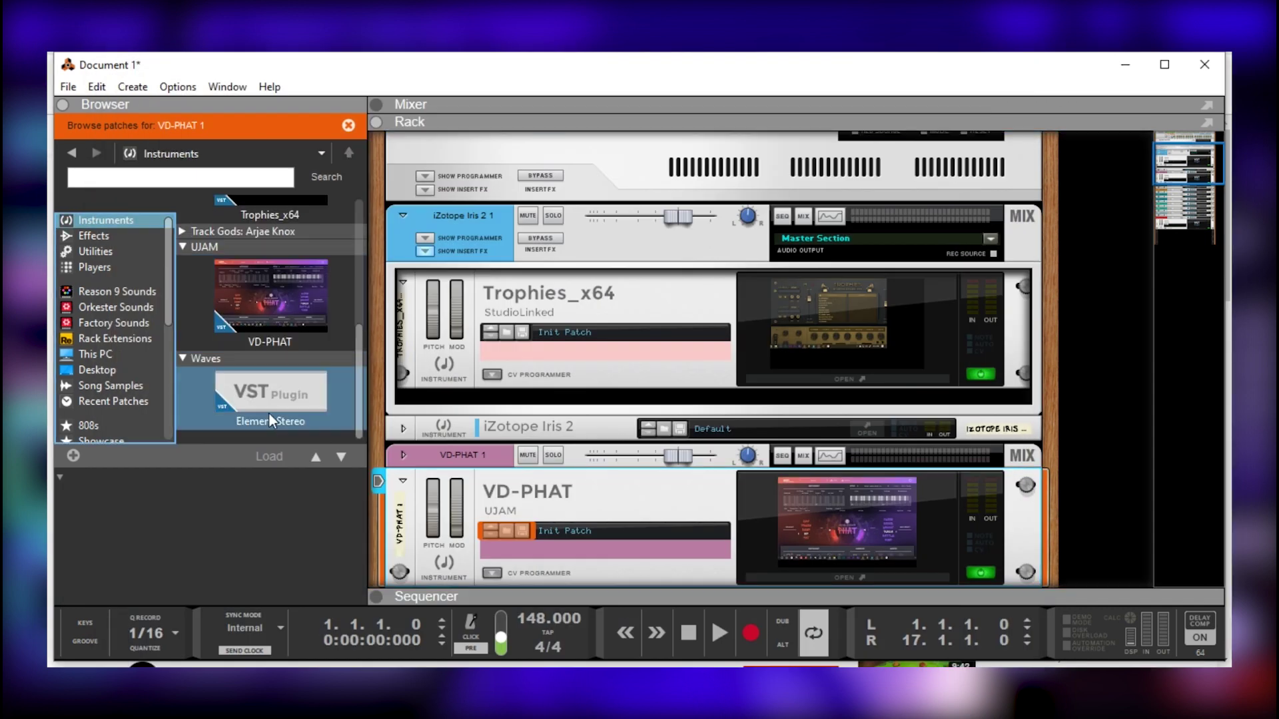
# Step: Replace VD-PHAT with Element Stereo, then replace that with StudioLinked's FunkyFingers_x64
pyautogui.moveTo(269, 413); pyautogui.dragTo(714, 440)
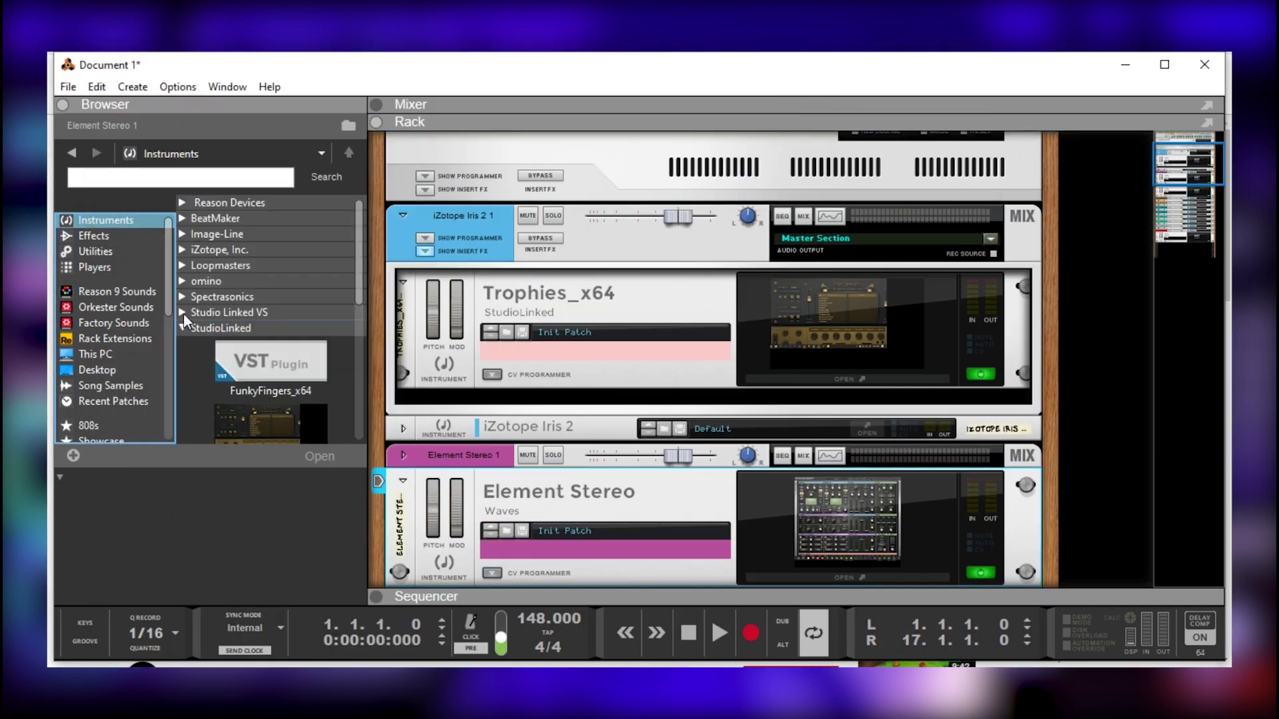
pyautogui.click(184, 328)
pyautogui.moveTo(260, 320); pyautogui.dragTo(713, 434)
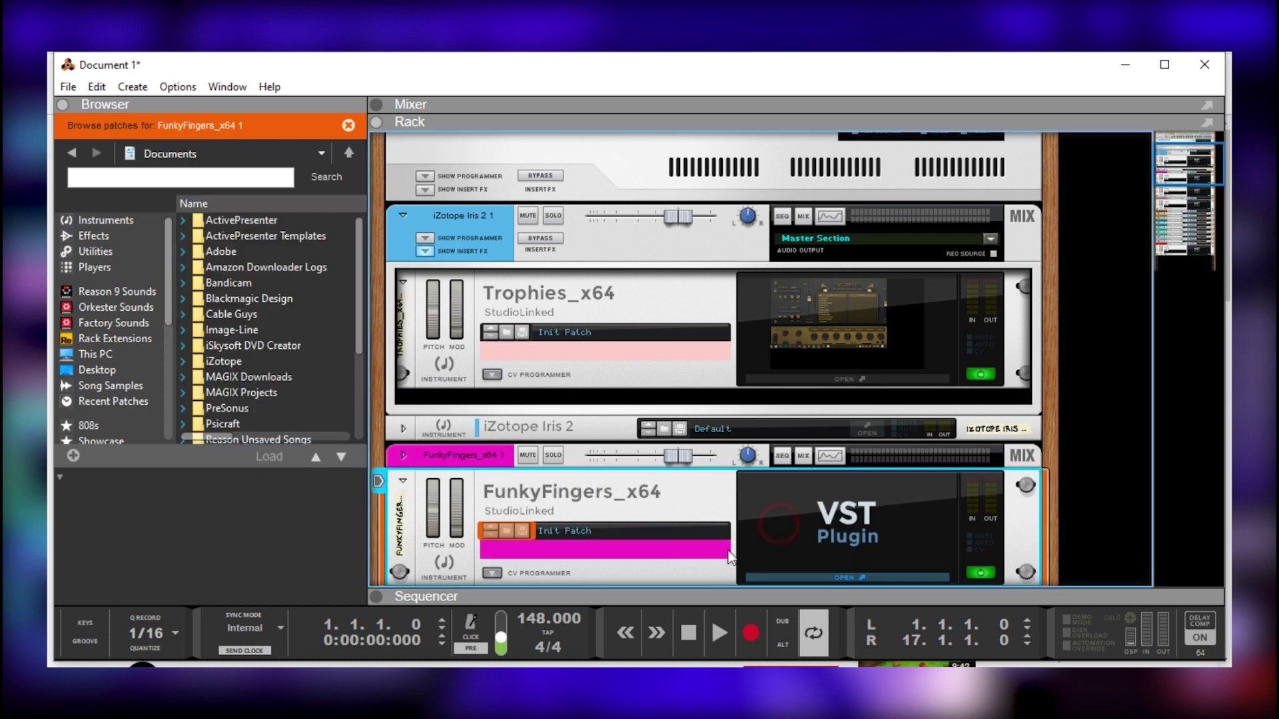